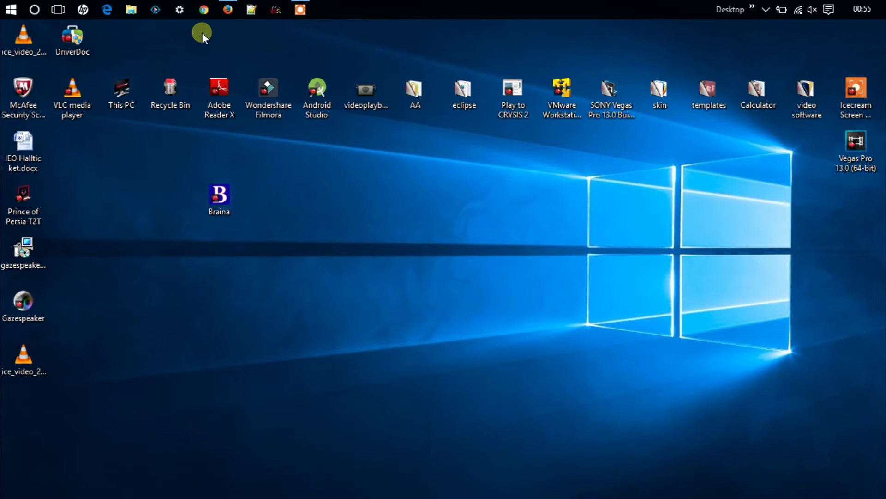
Step: Search Google for 'braina' in Firefox and open the top Braina result
left_click(229, 8)
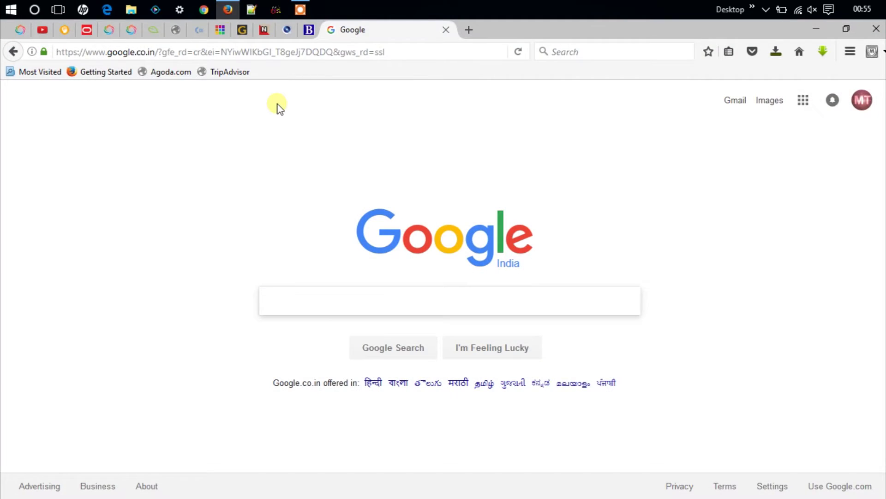
type("bra")
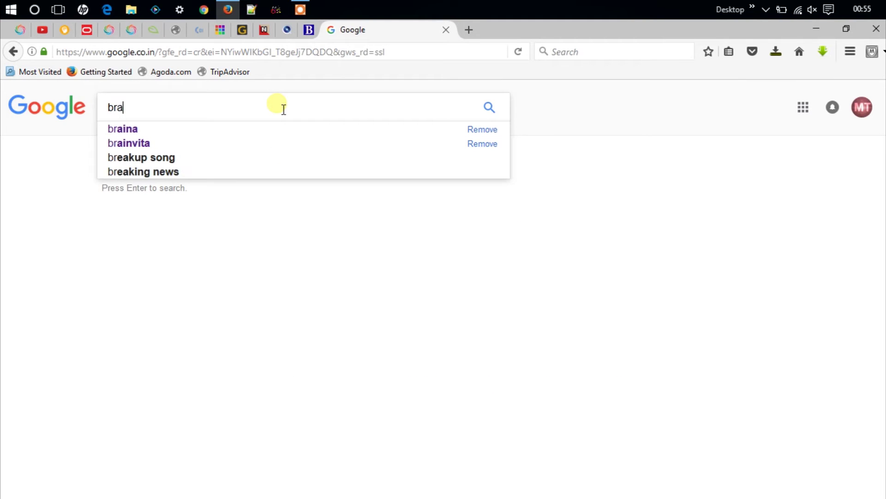
type("ina")
key("Return")
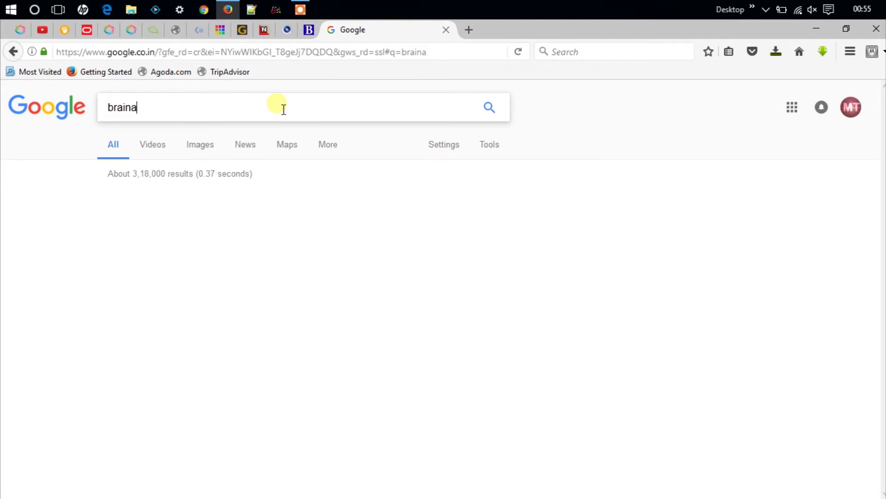
left_click(194, 203)
Step: Download the free Braina version and save Braina_1.38_Setup.exe
left_click(434, 401)
left_click(434, 402)
scroll(84, 419, "down", 1)
scroll(83, 419, "down", 5)
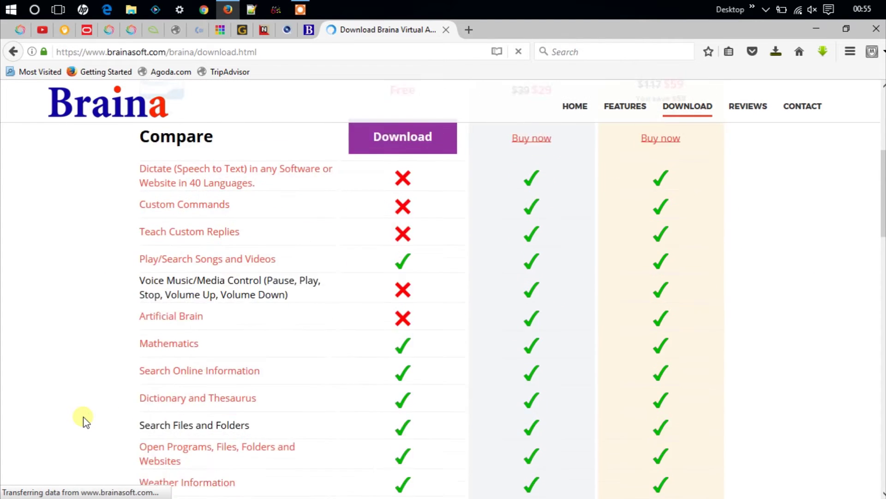
scroll(83, 419, "up", 3)
scroll(84, 419, "up", 1)
left_click(437, 329)
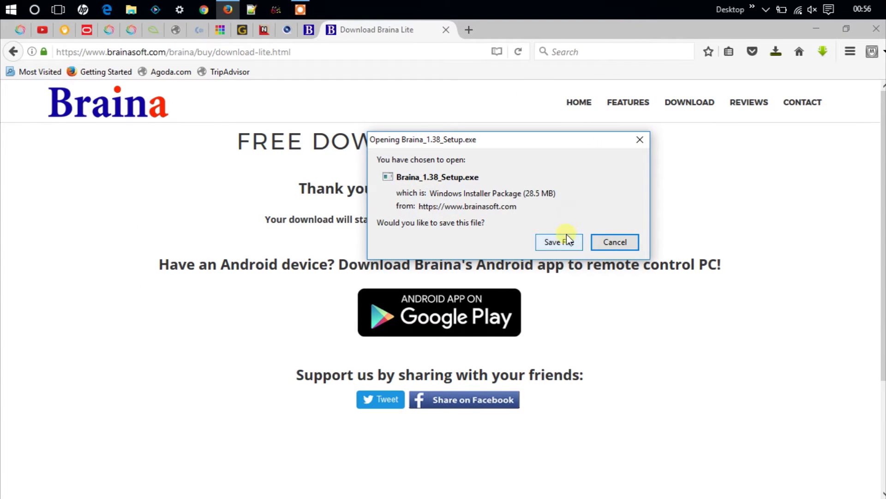
left_click(567, 236)
Step: Check the Braina download in the downloads list, then minimize Firefox to the desktop
left_click(776, 52)
right_click(696, 95)
left_click(705, 106)
left_click(821, 22)
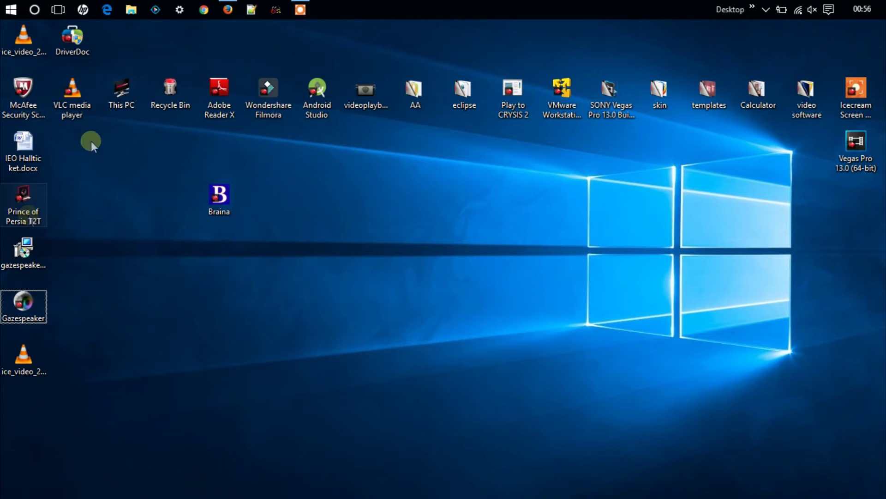
Step: Start the Braina setup from the AA folder and accept the license terms
double_click(420, 96)
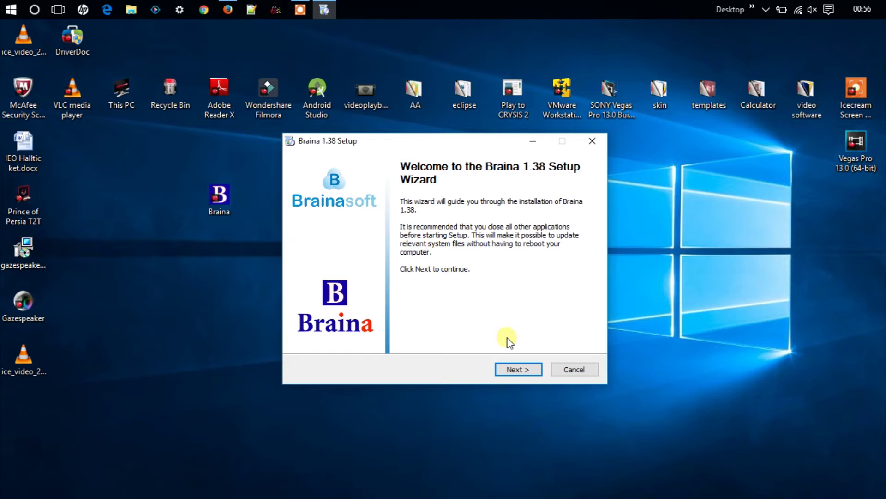
left_click(509, 362)
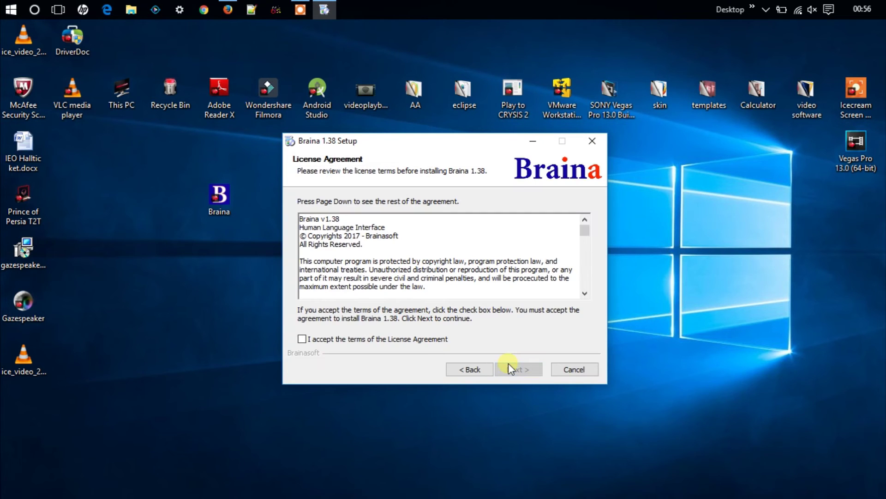
left_click(438, 345)
left_click(505, 369)
Step: Install Braina 1.38, finish and close the wizard, and close the readme
left_click(504, 369)
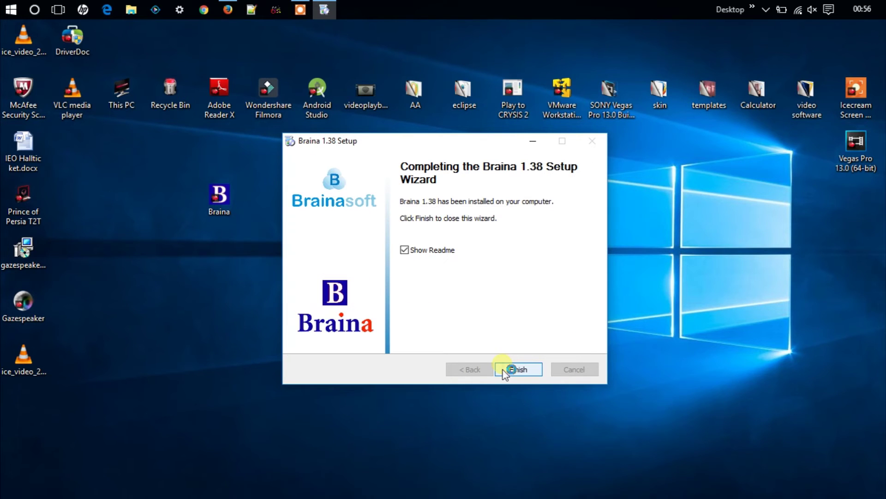
left_click(505, 370)
left_click(638, 98)
left_click(519, 370)
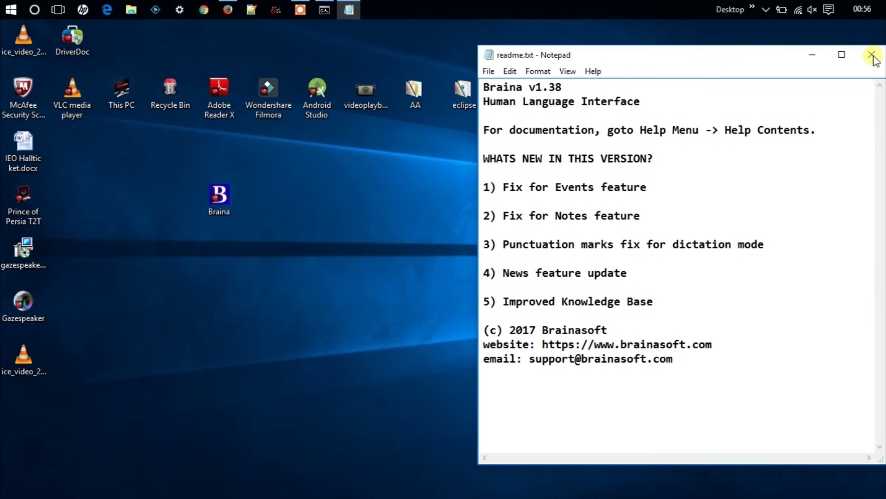
left_click(874, 55)
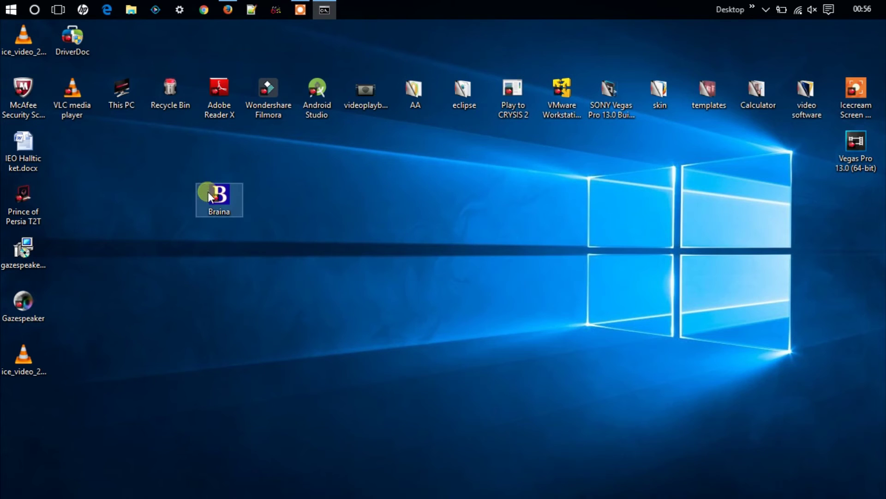
Step: Launch Braina from its desktop icon, dismiss the already-running notice, and minimize the documentation page
left_click_drag(209, 194, 259, 194)
double_click(270, 208)
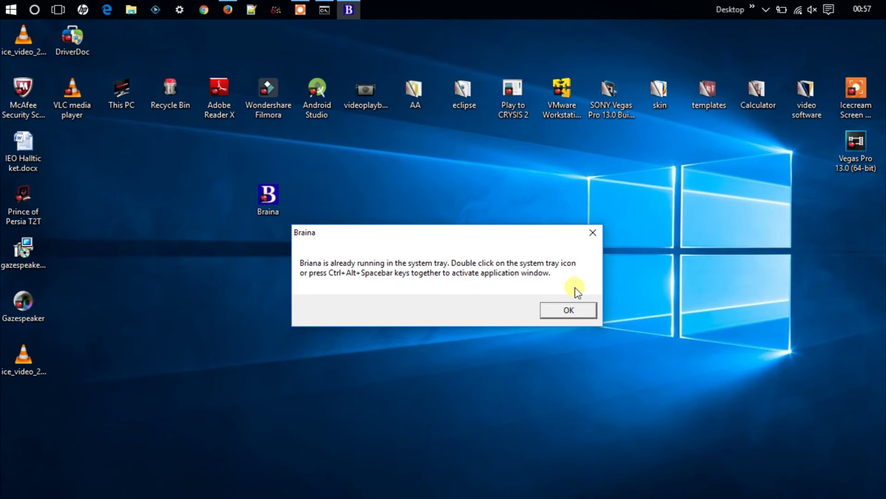
key("Return")
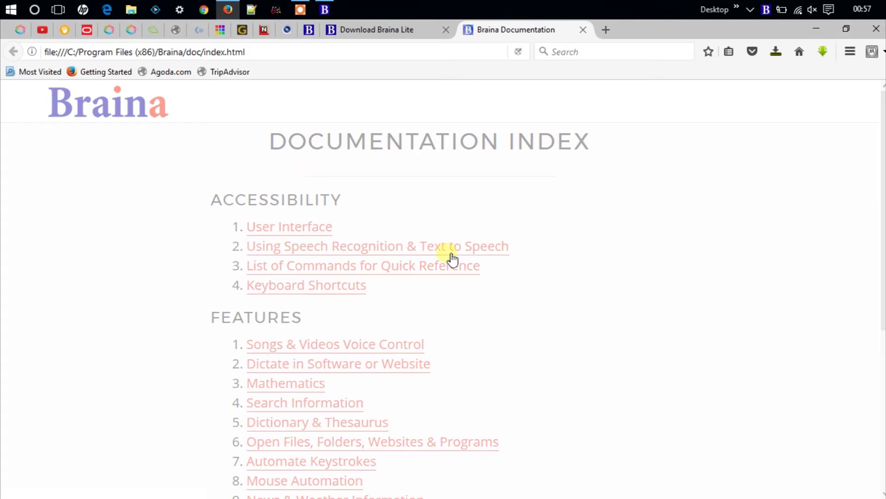
left_click(822, 32)
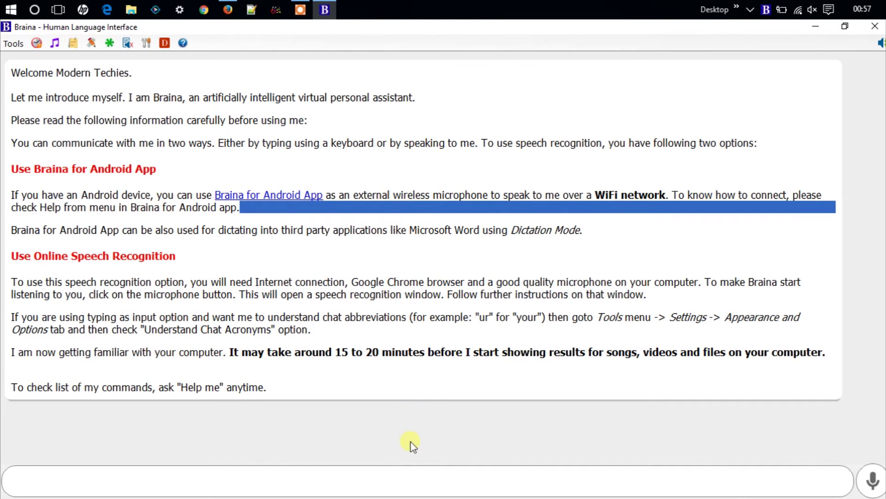
Step: Ask Braina 'hi how are you', 'who made you' and 'dangerous', clearing stray letters
left_click(413, 477)
key("F4")
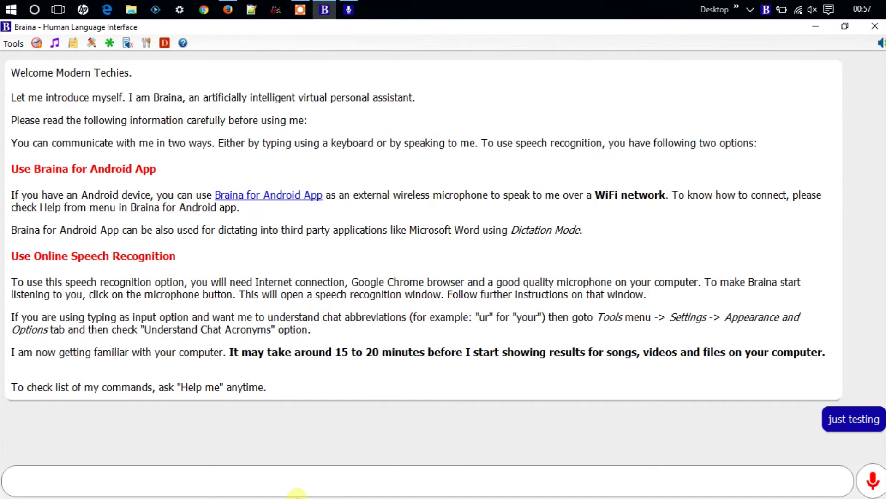
type("hi how ")
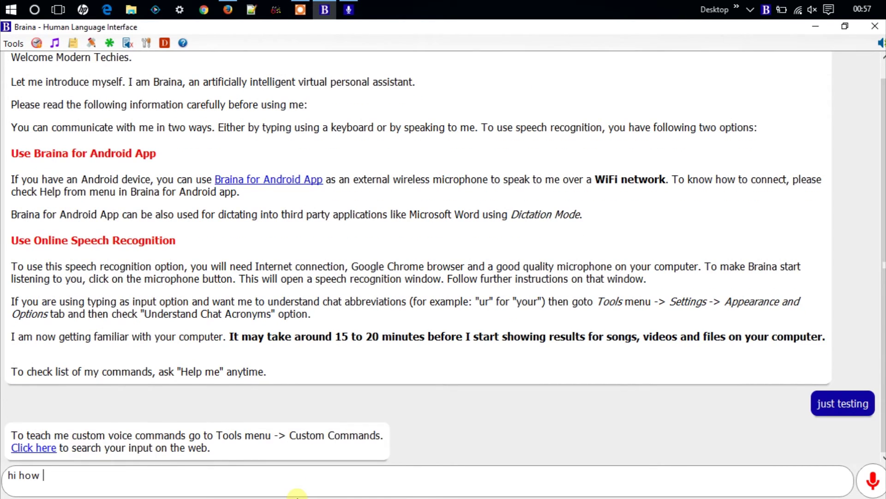
type("are you")
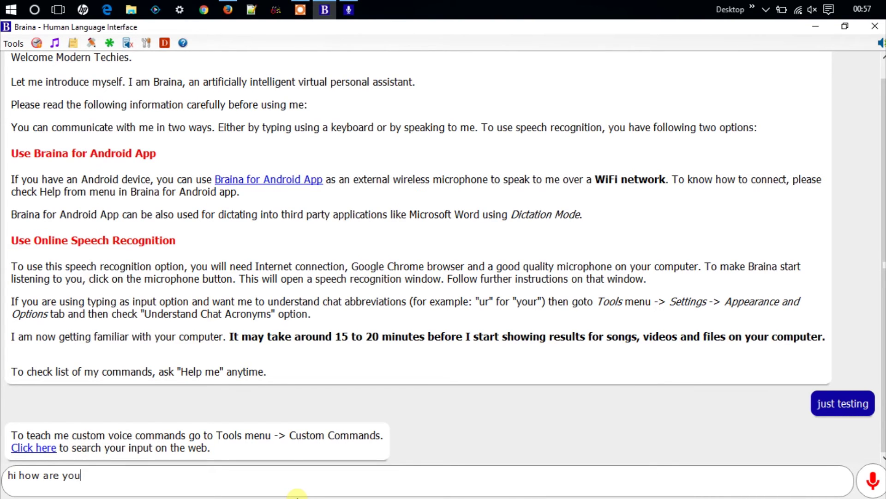
key("Return")
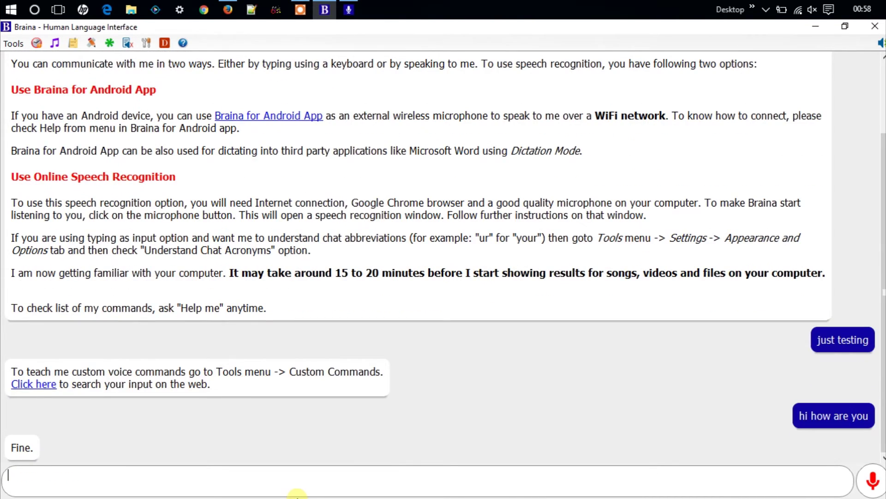
type("who ")
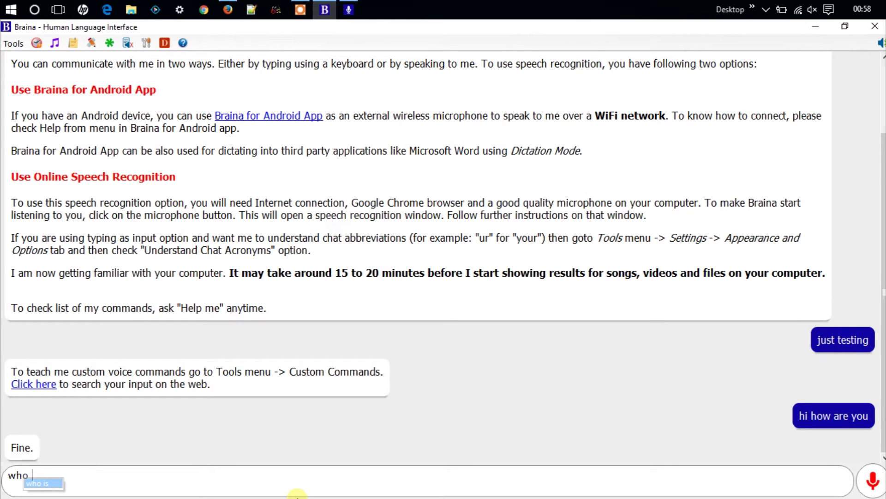
type("made you")
key("Return")
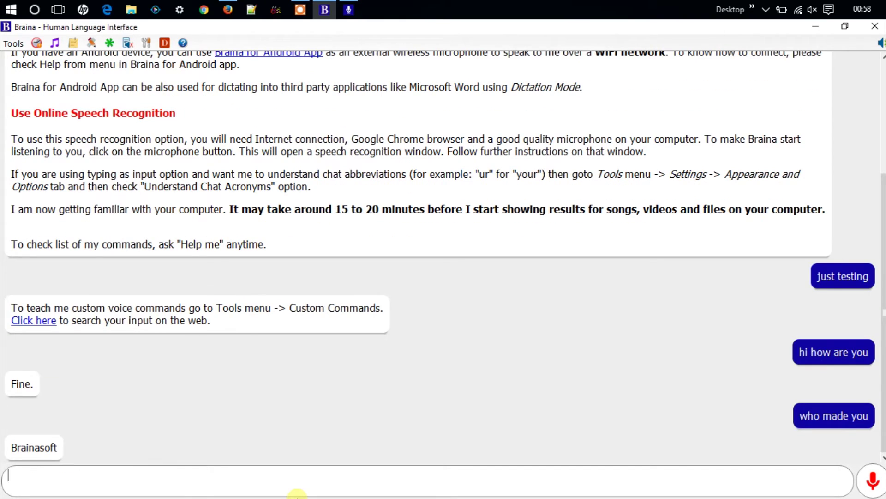
type("d")
type("ange")
type("rous")
key("Return")
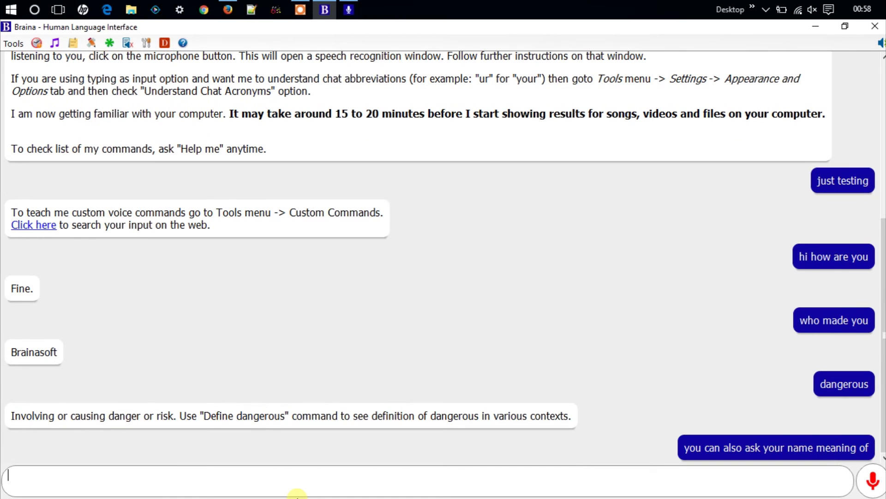
type("r")
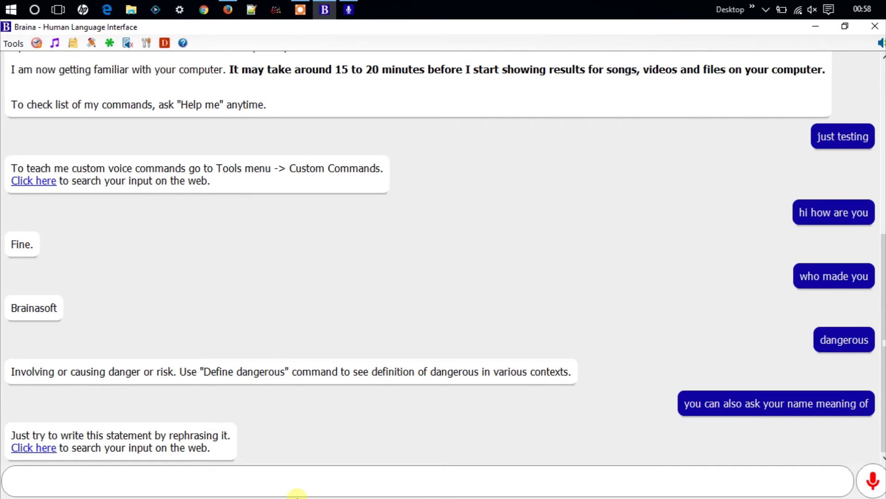
type("ei")
key("BackSpace")
key("BackSpace")
left_click(338, 9)
Step: Ask Braina by voice to play music, opening Ahrix - Nova in VLC
left_click(330, 9)
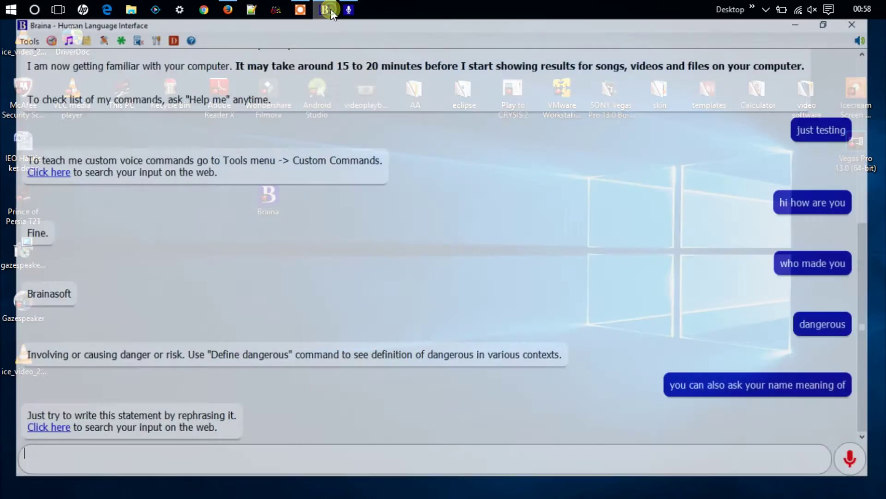
left_click(348, 10)
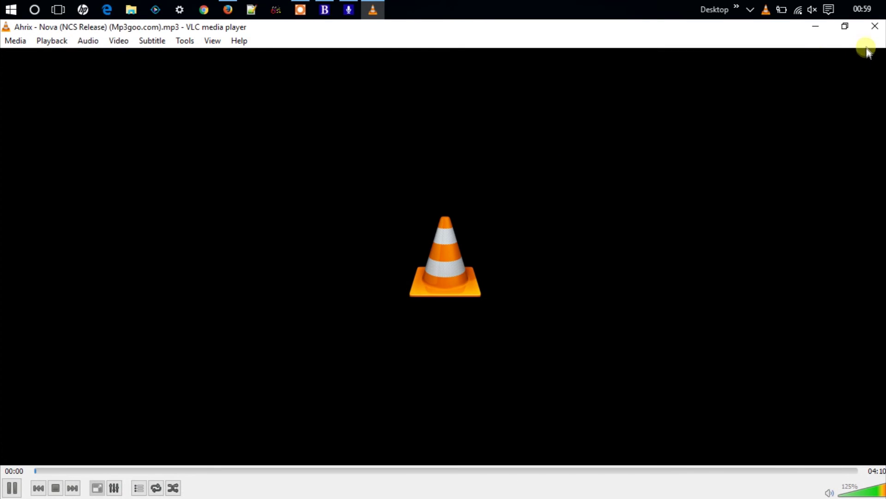
Step: Close VLC media player and dismiss the leftover Braina dialog
left_click(874, 26)
left_click(648, 83)
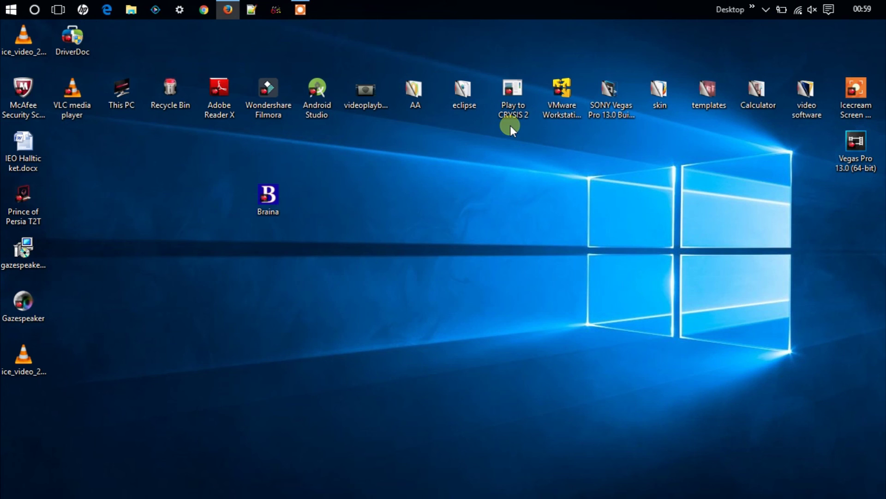
Step: Relaunch Braina, show its chat with Ctrl+Alt+Space, browse the command list, then close it
double_click(271, 197)
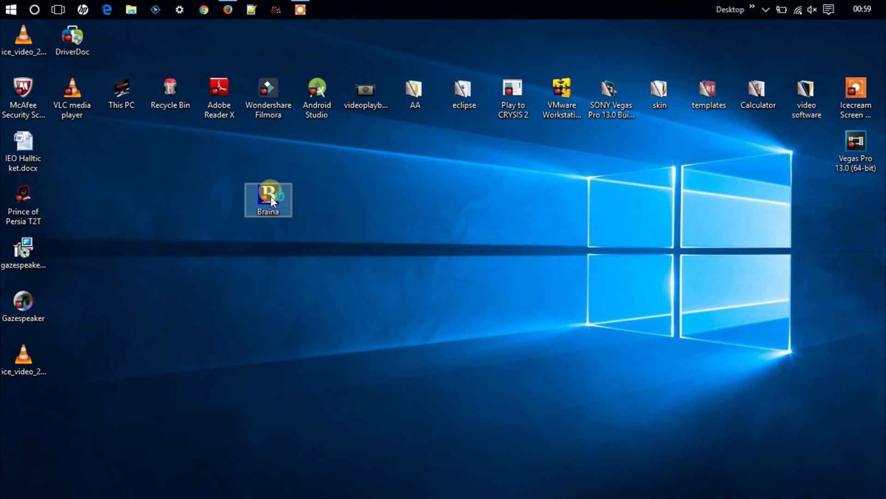
key("ctrl+alt+space")
left_click(327, 120)
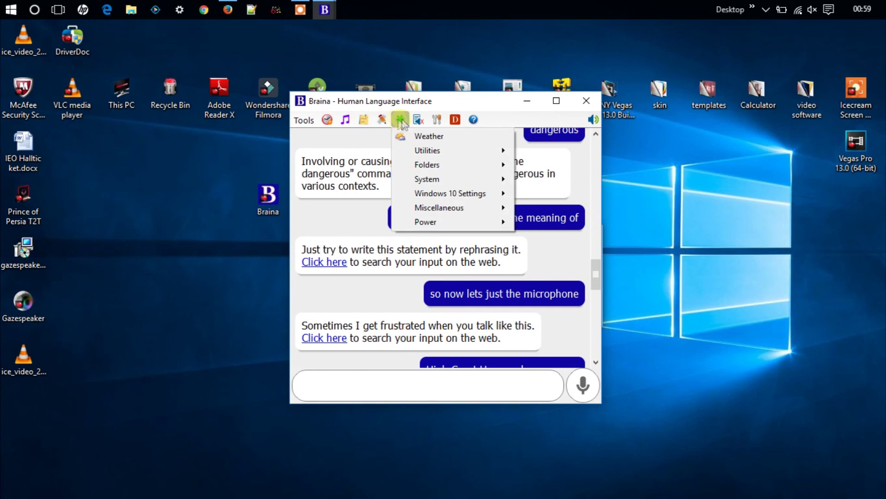
mouse_move(427, 165)
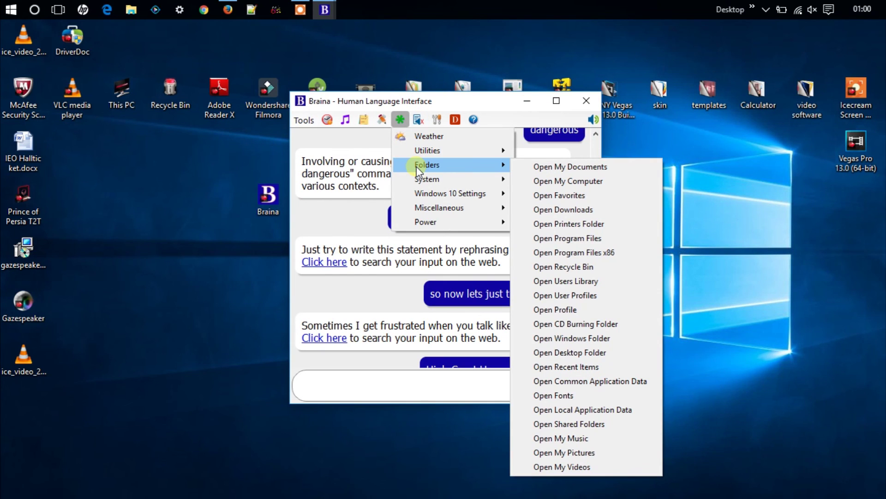
left_click(431, 125)
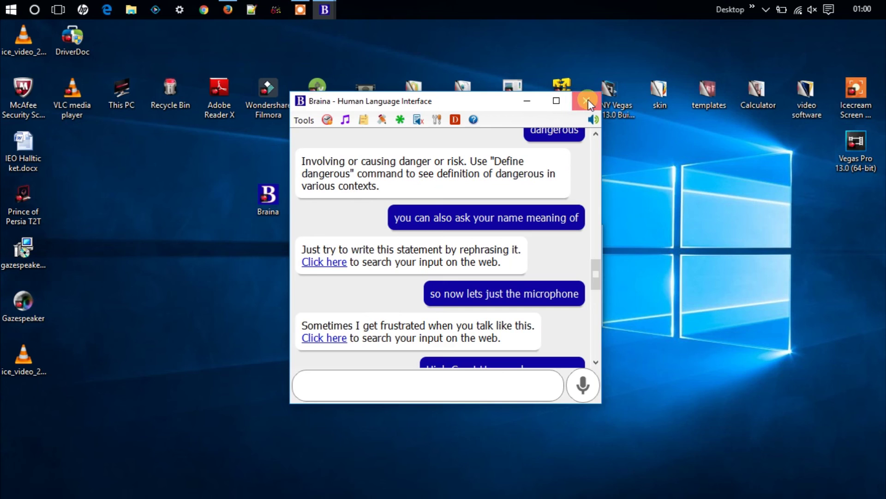
left_click(587, 100)
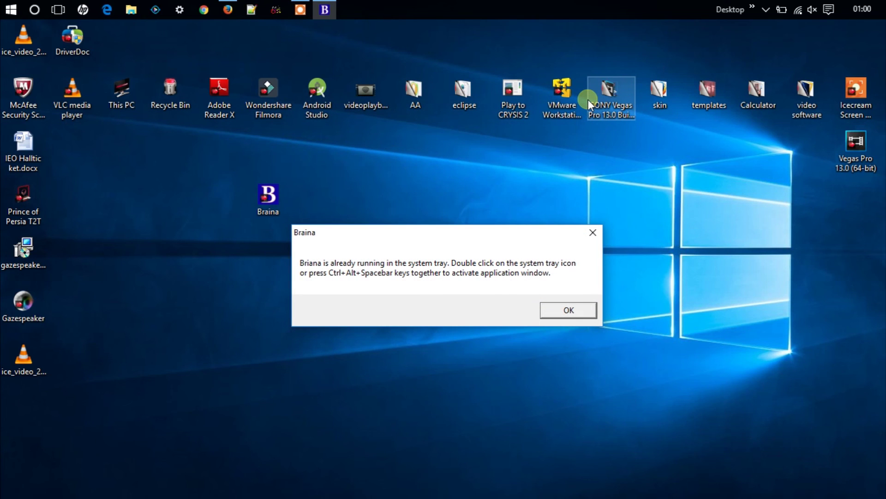